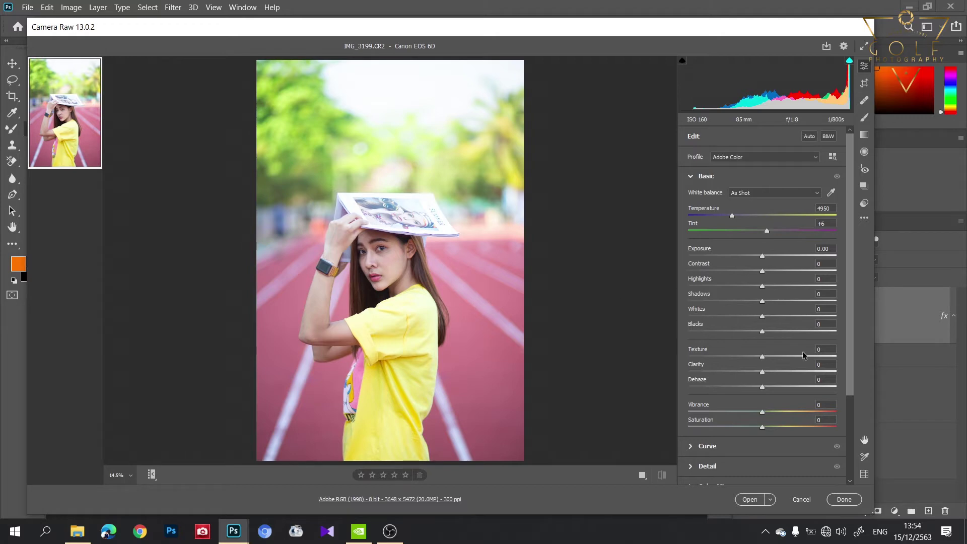
Step: In Camera Raw, raise Exposure to about +0.70 and Whites to +9
left_click(763, 256)
left_click_drag(762, 257, 772, 259)
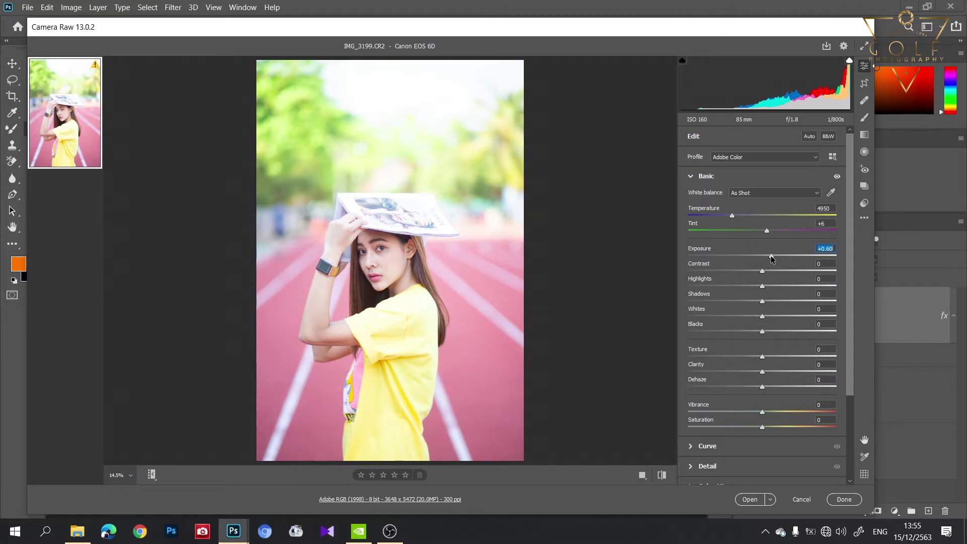
mouse_move(772, 259)
left_mouse_down()
mouse_move(761, 273)
mouse_move(775, 274)
mouse_move(740, 286)
mouse_move(774, 302)
left_mouse_up()
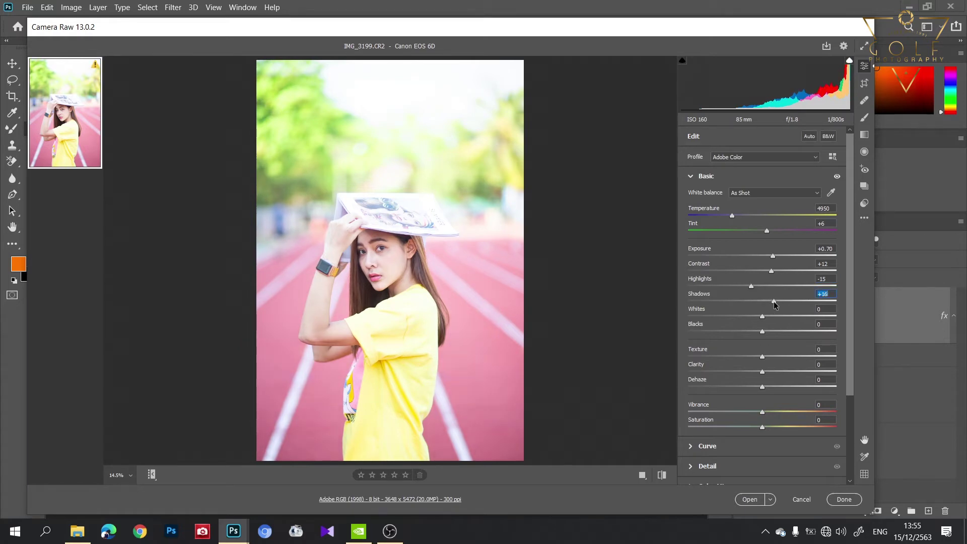
left_click_drag(762, 316, 754, 331)
Step: Warm Temperature to 5250, lower Texture to -32, and open the portrait in Photoshop
left_click(731, 217)
left_click_drag(732, 216, 762, 233)
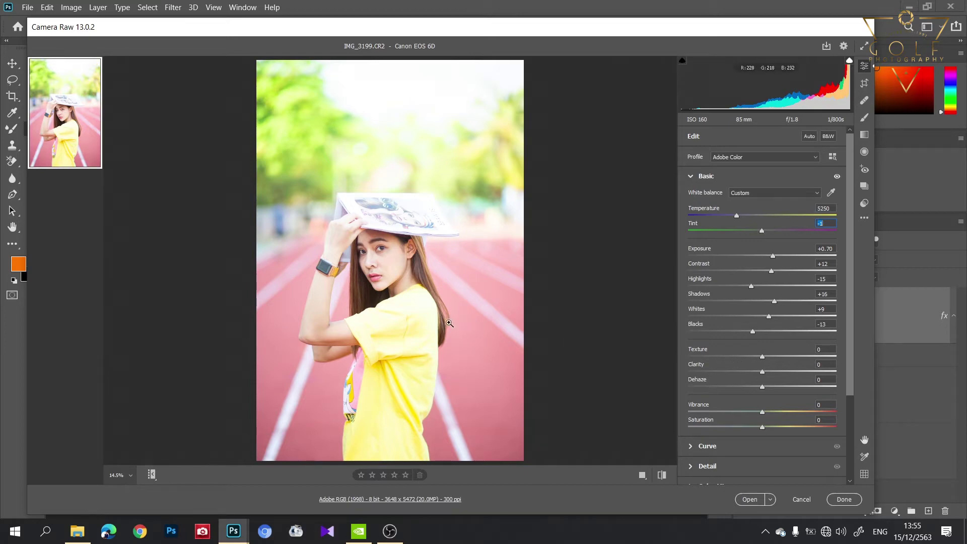
left_click_drag(382, 265, 443, 385)
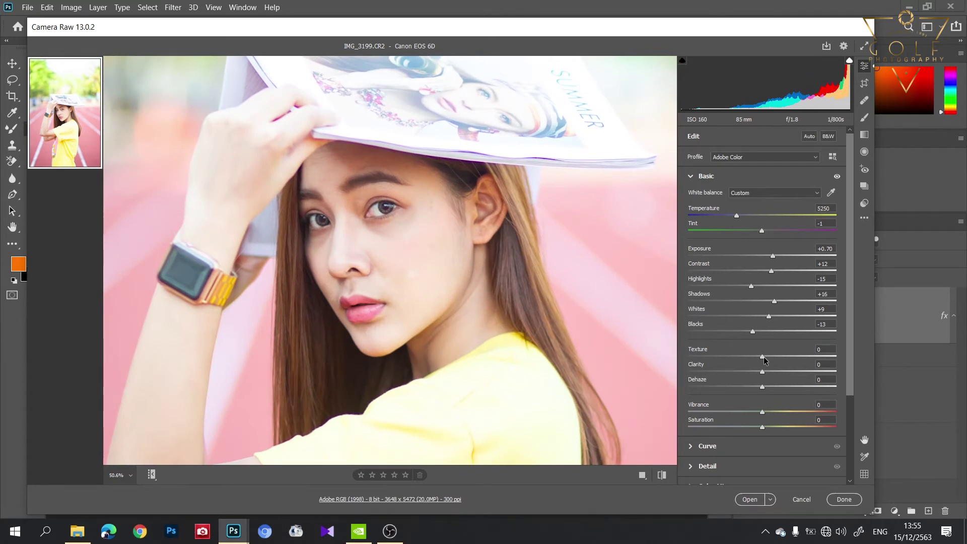
left_click_drag(764, 357, 741, 356)
left_click(745, 500)
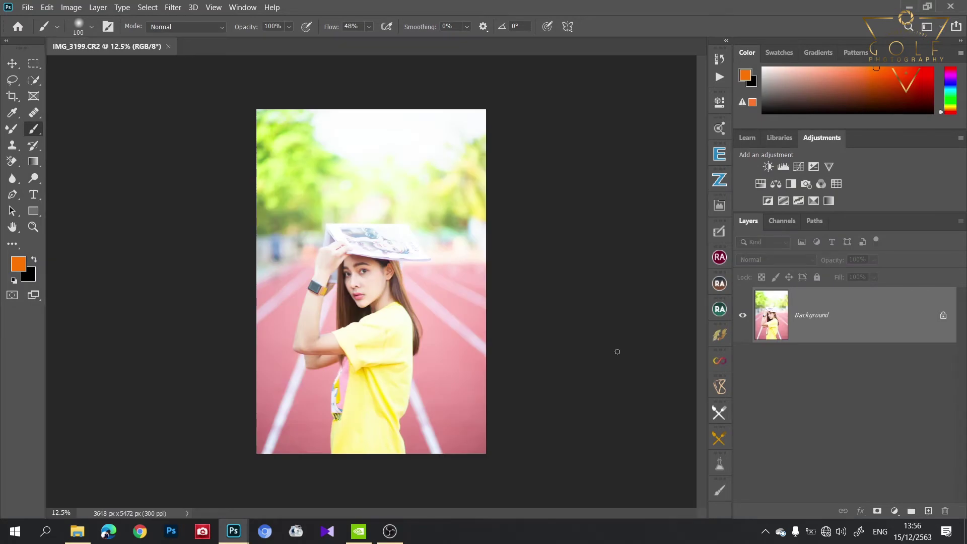
Step: Unlock the Background layer and add an empty retouching layer above it
left_click(943, 316)
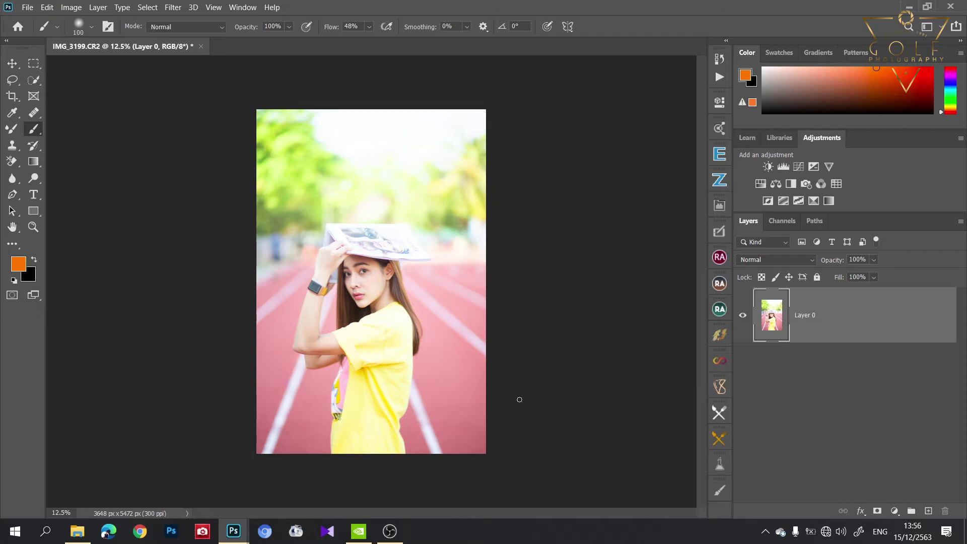
scroll(334, 287, "up", 5)
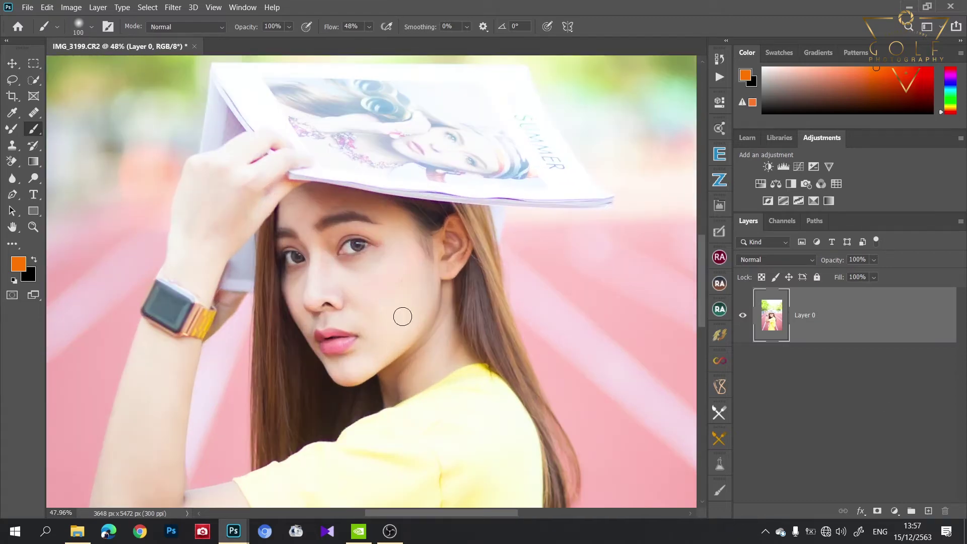
scroll(402, 315, "up", 4)
key("ctrl+shift+alt+n")
Step: Heal two cheek blemishes with the Healing Brush, sampling nearby clean skin
key("j")
left_click(385, 320, "alt")
left_click(406, 346)
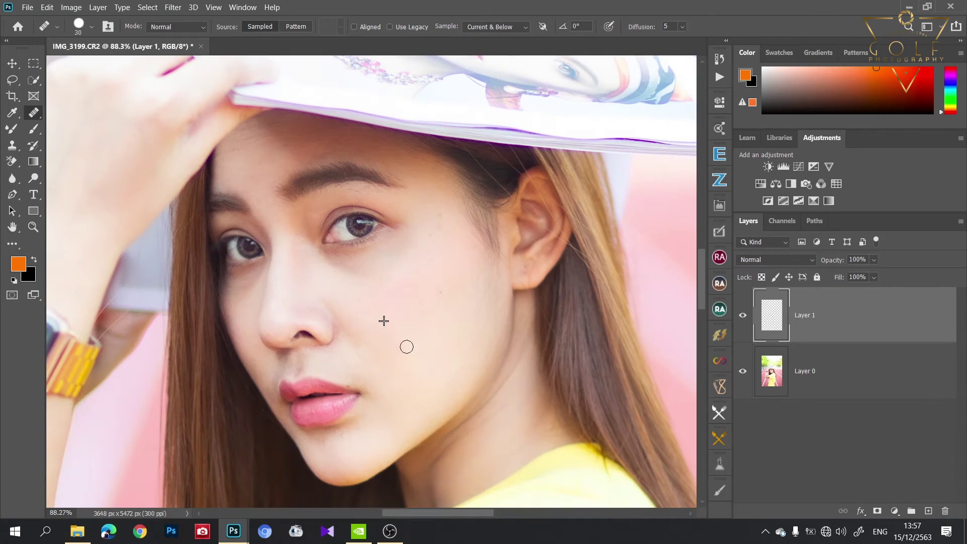
left_click(428, 277, "alt")
left_click(439, 215)
Step: With a smaller brush and closer zoom, heal the stray hairs under the eyebrow
key("bracketleft")
key("ctrl+1")
key("bracketleft")
key("bracketleft")
key("bracketleft")
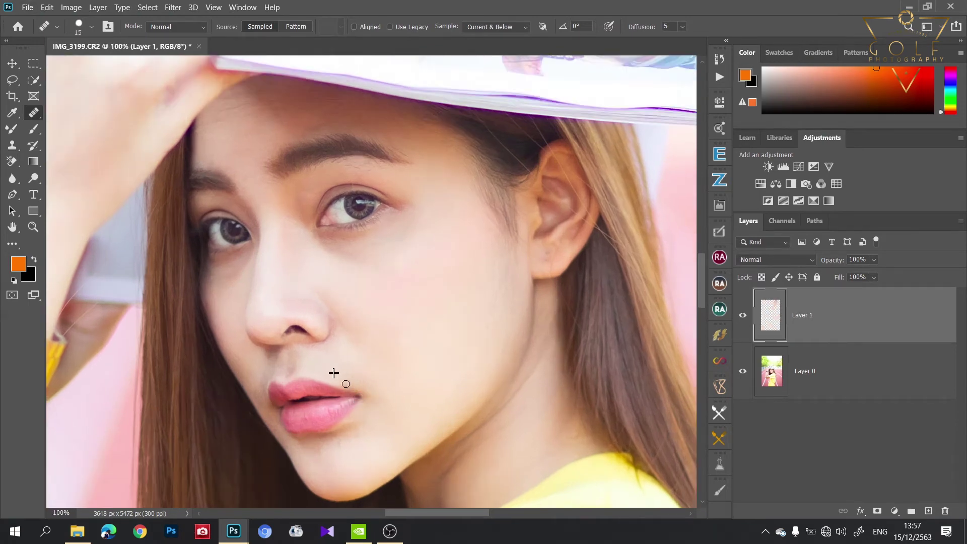
key("ctrl+plus")
scroll(312, 191, "up", 5)
left_click(323, 266, "alt")
left_click(336, 339)
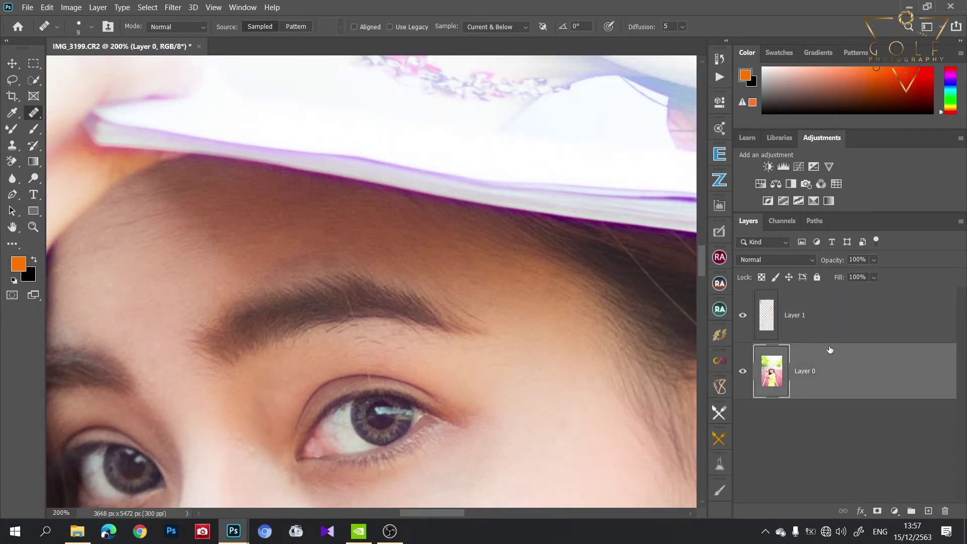
Step: Heal a stray hair on the eyelid with a tiny brush, then apply the Skin Blur action
key("bracketleft")
key("bracketleft")
key("bracketleft")
key("ctrl+plus")
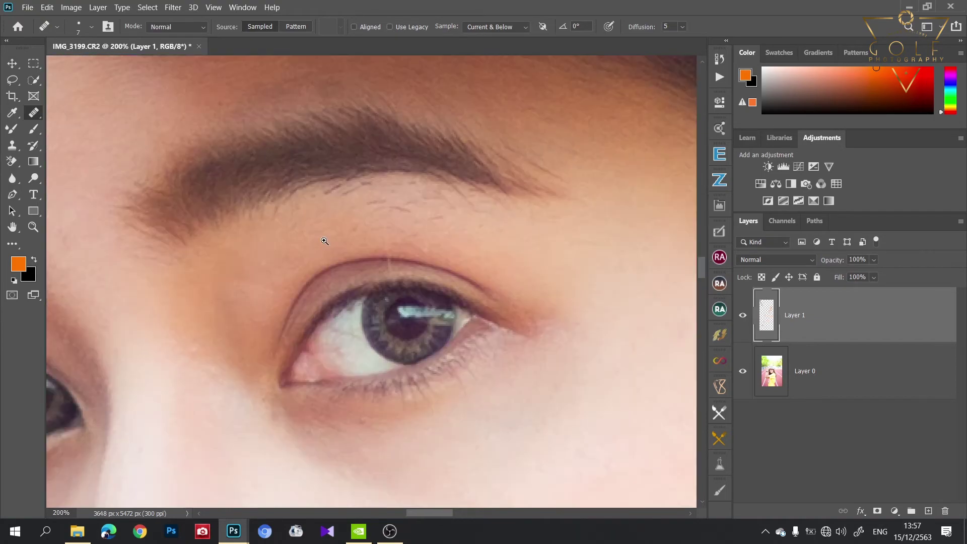
key("bracketleft")
key("bracketleft")
key("bracketleft")
key("ctrl+plus")
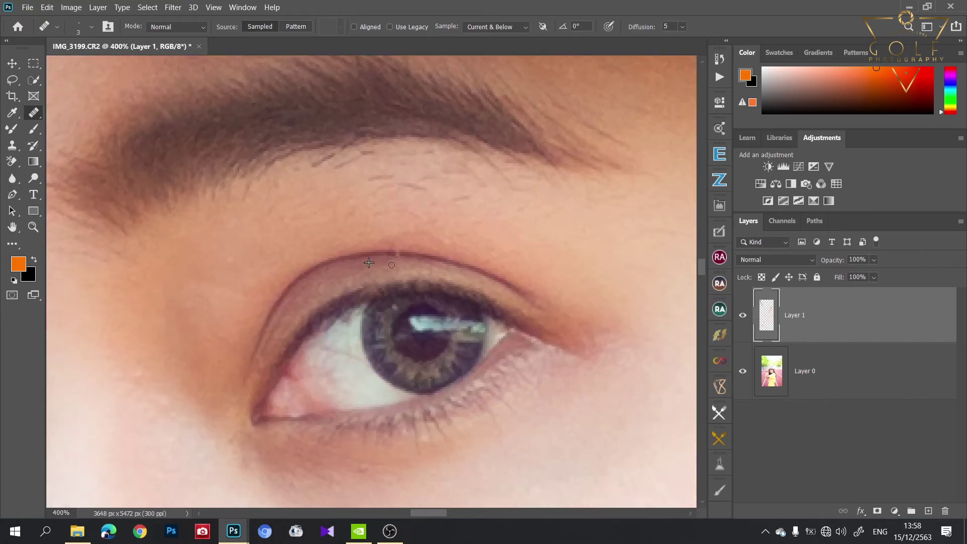
left_click(362, 277)
left_click(369, 298)
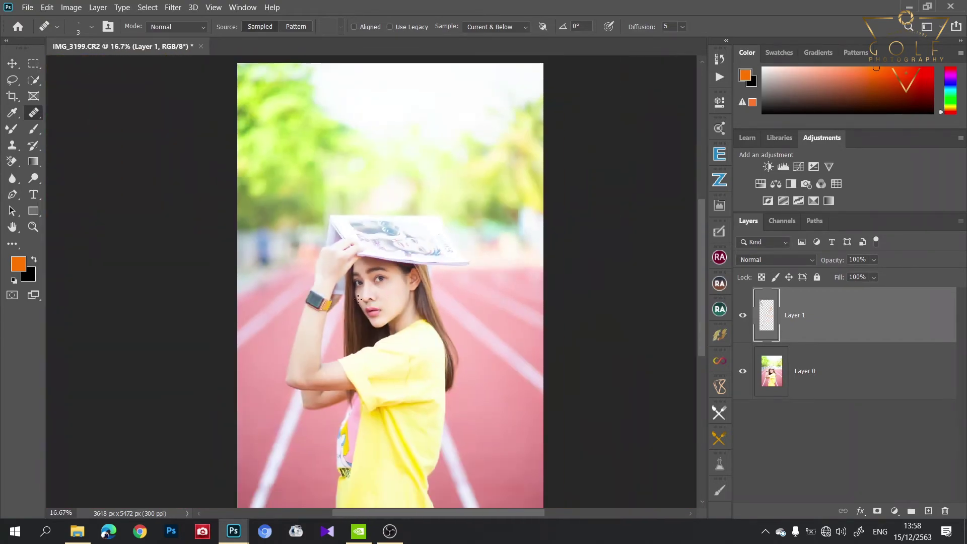
left_click(719, 77)
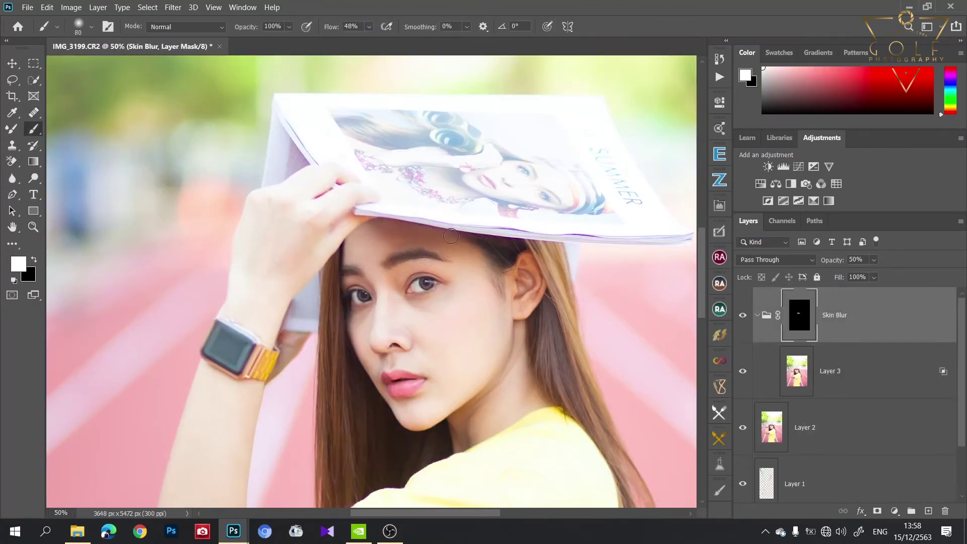
Step: Paint the Skin Blur mask white under the eye, over the lower face and on the forearm
mouse_move(368, 321)
left_mouse_down()
mouse_move(404, 279)
mouse_move(410, 403)
left_mouse_up()
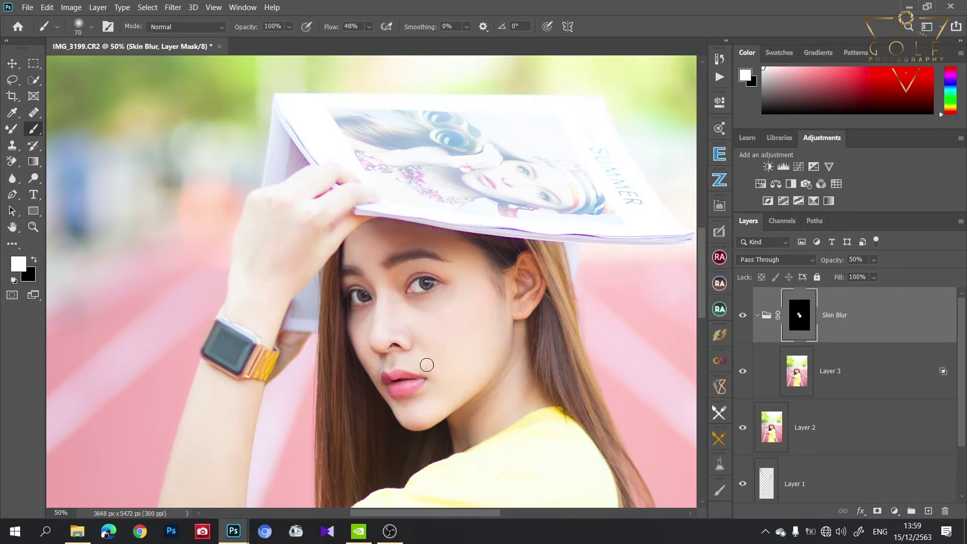
scroll(373, 360, "up", 1)
key("bracketleft")
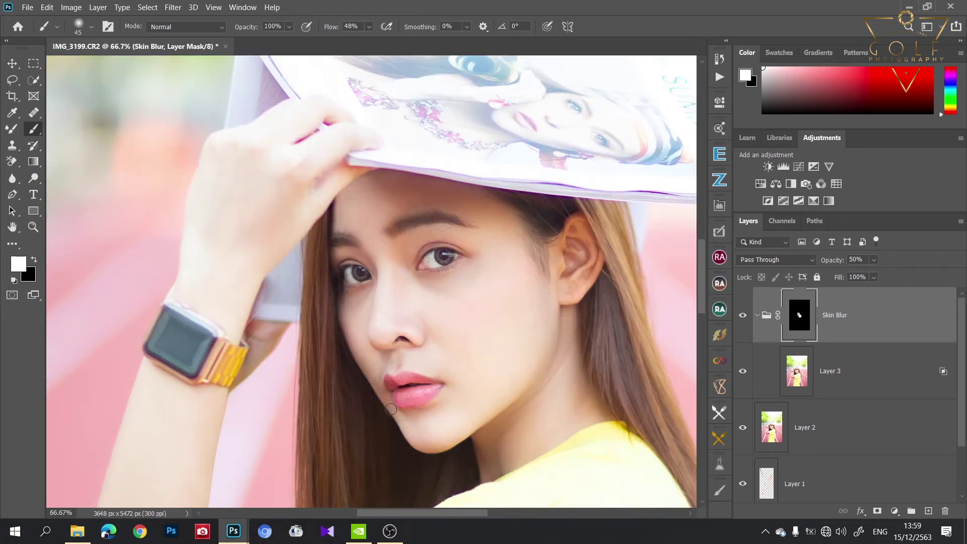
key("bracketright")
scroll(483, 367, "down", 3)
key("bracketright")
key("bracketright")
key("bracketright")
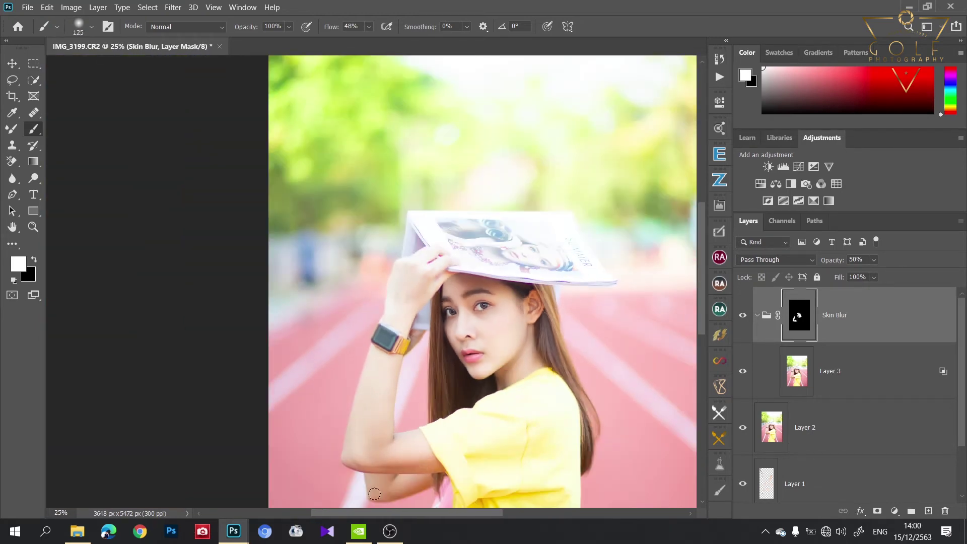
left_click_drag(361, 458, 380, 445)
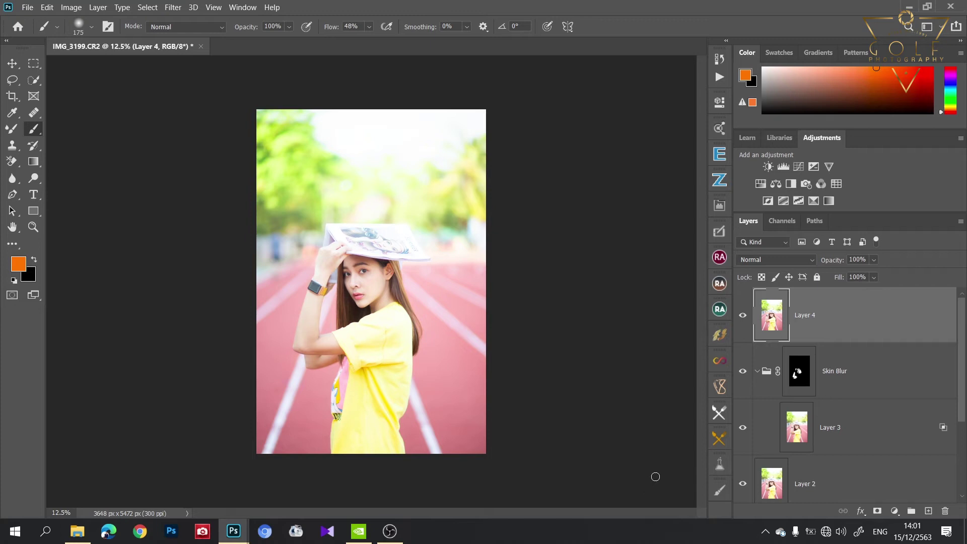
Step: Add a Selective Color adjustment and reduce cyan and magenta (to -15) in the Reds
left_click(894, 511)
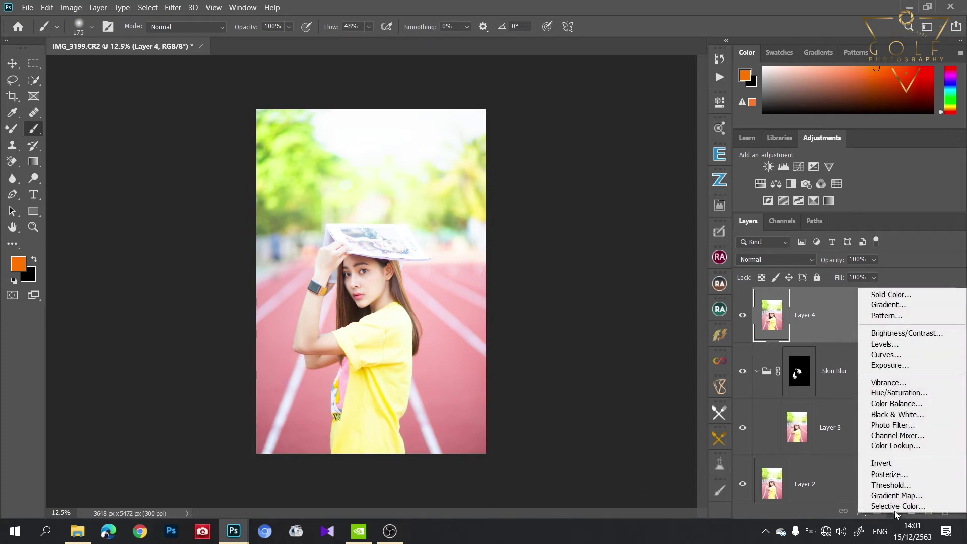
left_click(894, 508)
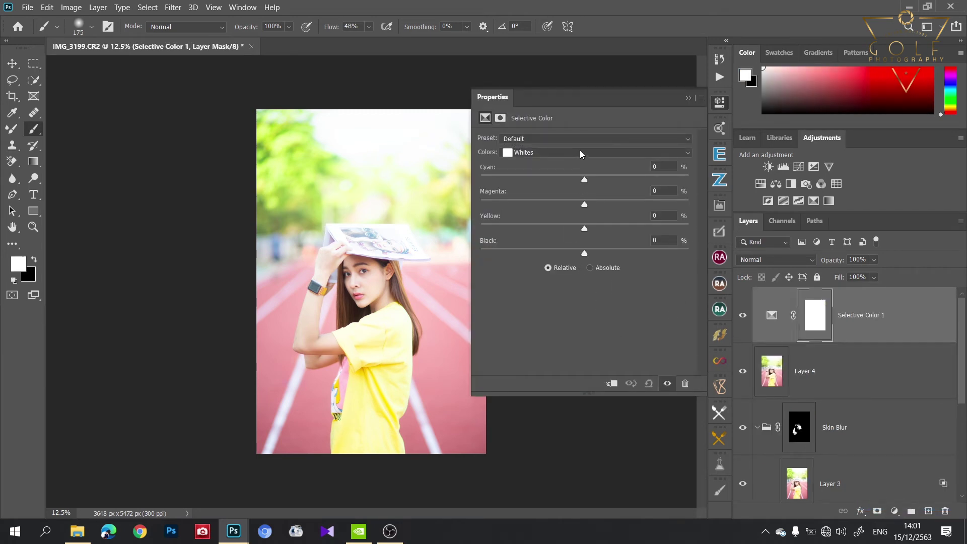
left_click(581, 152)
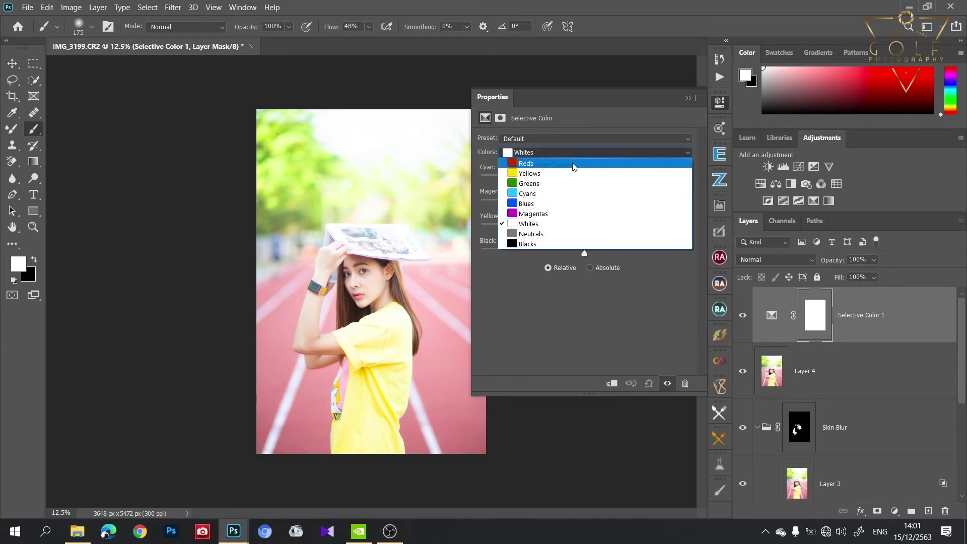
left_click(574, 165)
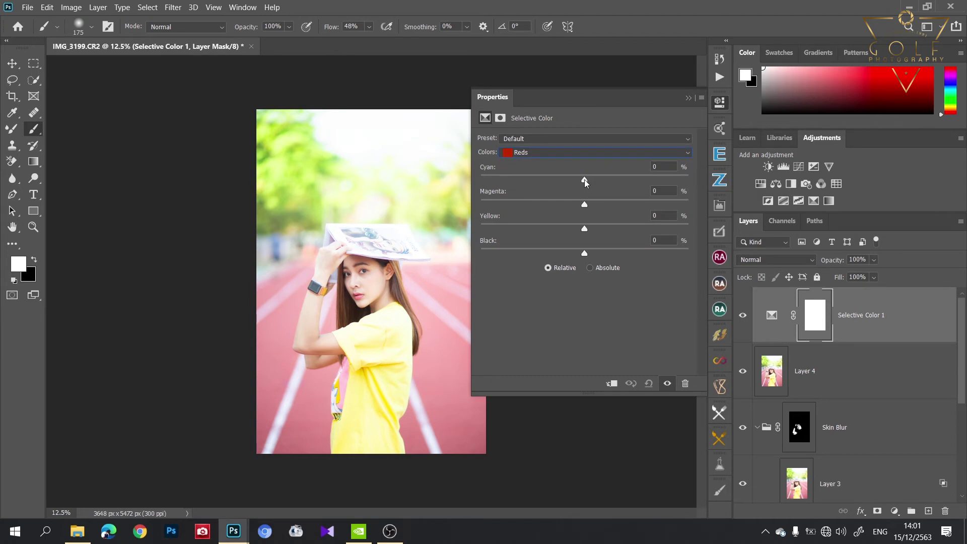
left_click_drag(584, 179, 519, 180)
mouse_move(584, 204)
left_mouse_down()
mouse_move(570, 205)
mouse_move(553, 227)
mouse_move(589, 228)
mouse_move(566, 255)
mouse_move(576, 254)
left_mouse_up()
left_click(571, 202)
Step: In the Yellows range, remove cyan and lower magenta slightly
left_click(589, 151)
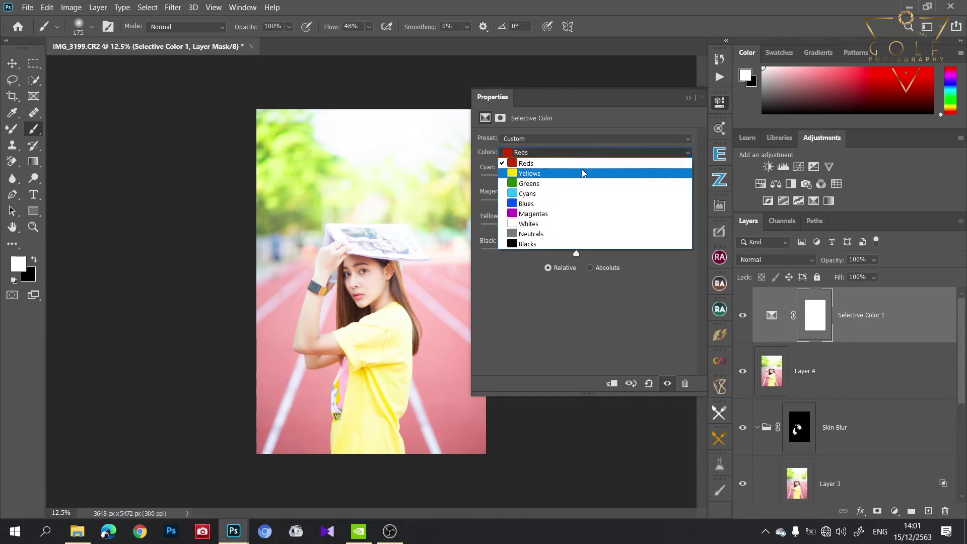
left_click(582, 173)
mouse_move(585, 177)
left_mouse_down()
mouse_move(509, 178)
mouse_move(529, 180)
left_mouse_up()
mouse_move(584, 204)
left_mouse_down()
mouse_move(543, 203)
mouse_move(565, 195)
left_mouse_up()
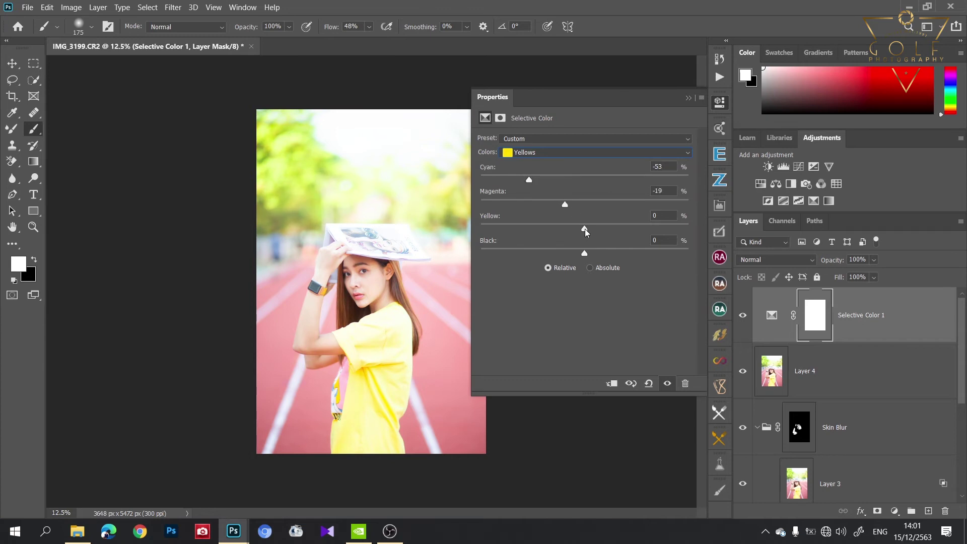
mouse_move(584, 228)
left_mouse_down()
mouse_move(541, 214)
mouse_move(595, 226)
mouse_move(580, 253)
left_mouse_up()
Step: In the Greens range, set Cyan to -65 and raise Yellow
left_click(572, 152)
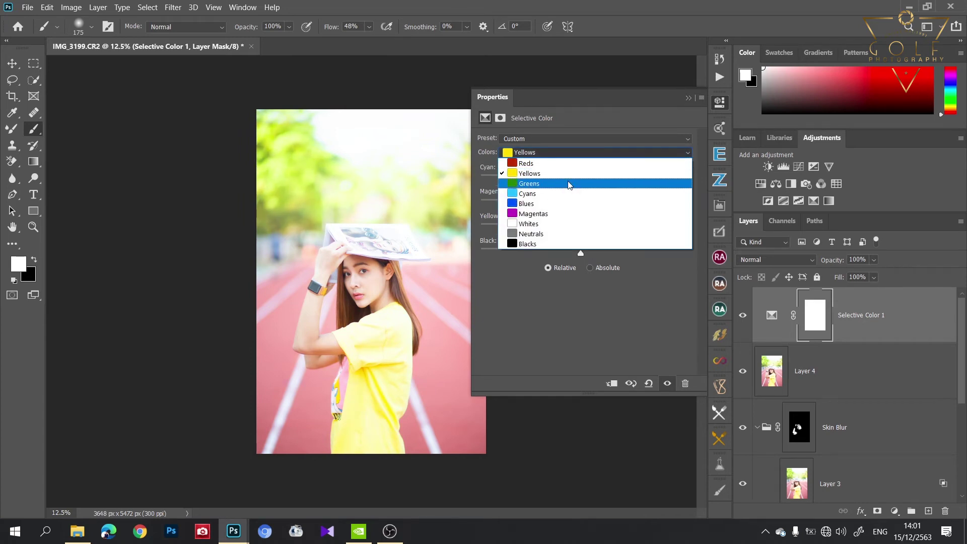
left_click(568, 181)
mouse_move(585, 179)
left_mouse_down()
mouse_move(616, 180)
mouse_move(517, 180)
left_mouse_up()
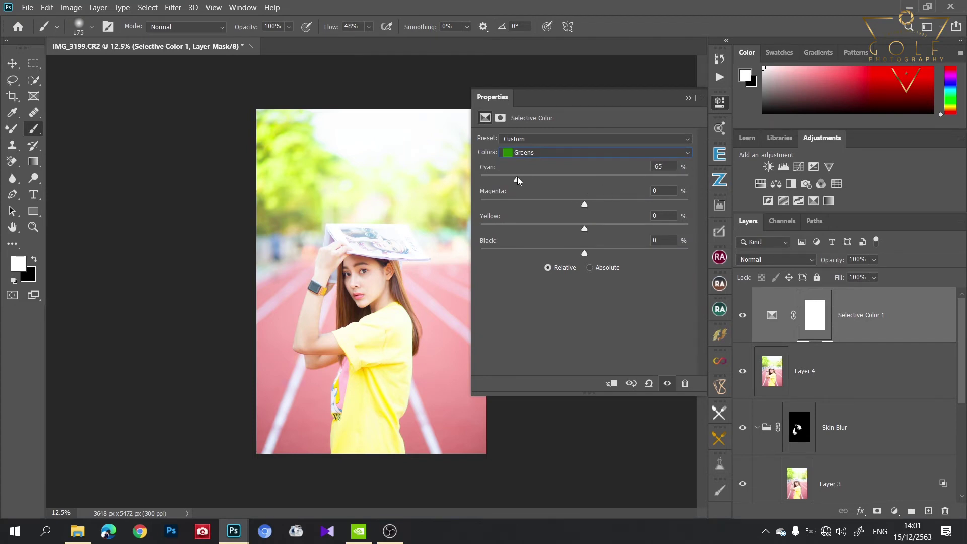
mouse_move(585, 204)
left_mouse_down()
mouse_move(631, 233)
mouse_move(556, 227)
mouse_move(584, 229)
mouse_move(628, 253)
mouse_move(609, 254)
left_mouse_up()
left_click(589, 155)
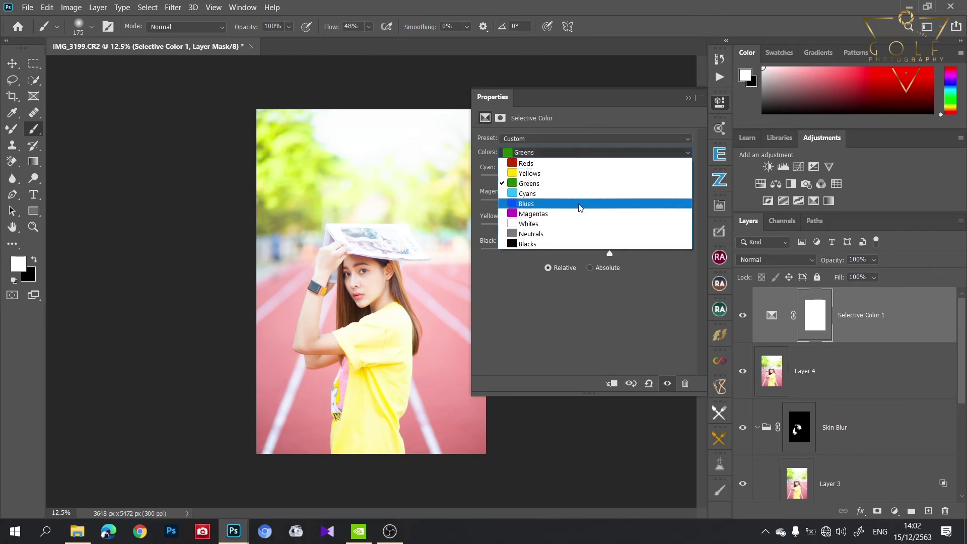
Step: Set Whites to Cyan -7, Magenta -4, Yellow +5, Black -9, then close the adjustment's properties
left_click(575, 225)
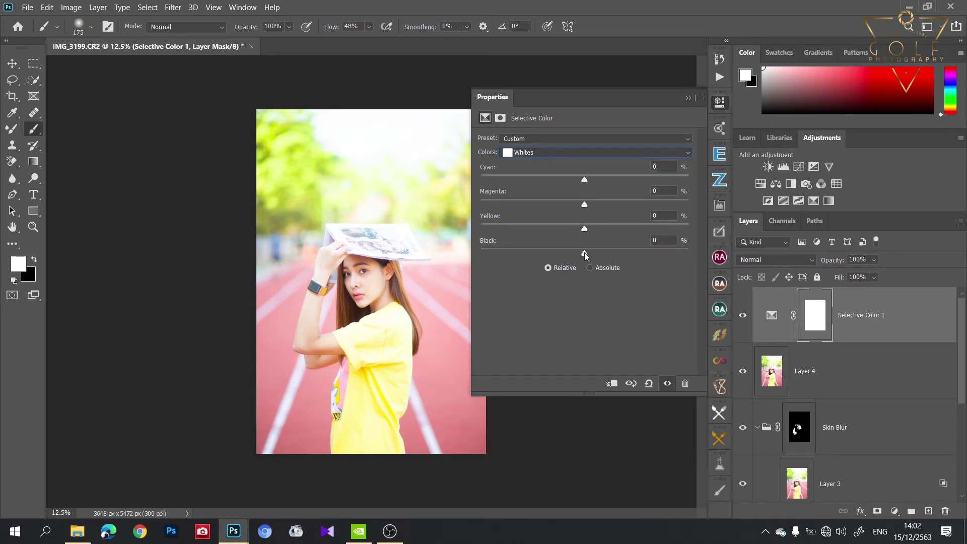
mouse_move(587, 255)
left_mouse_down()
mouse_move(610, 255)
mouse_move(573, 250)
mouse_move(576, 242)
left_mouse_up()
mouse_move(587, 230)
left_mouse_down()
mouse_move(595, 230)
mouse_move(580, 206)
left_mouse_up()
left_click(587, 154)
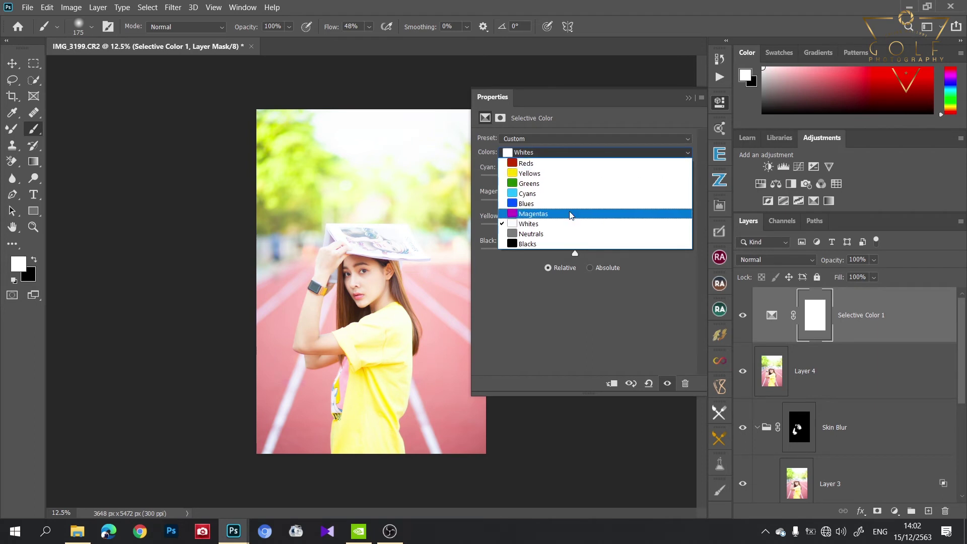
left_click(569, 225)
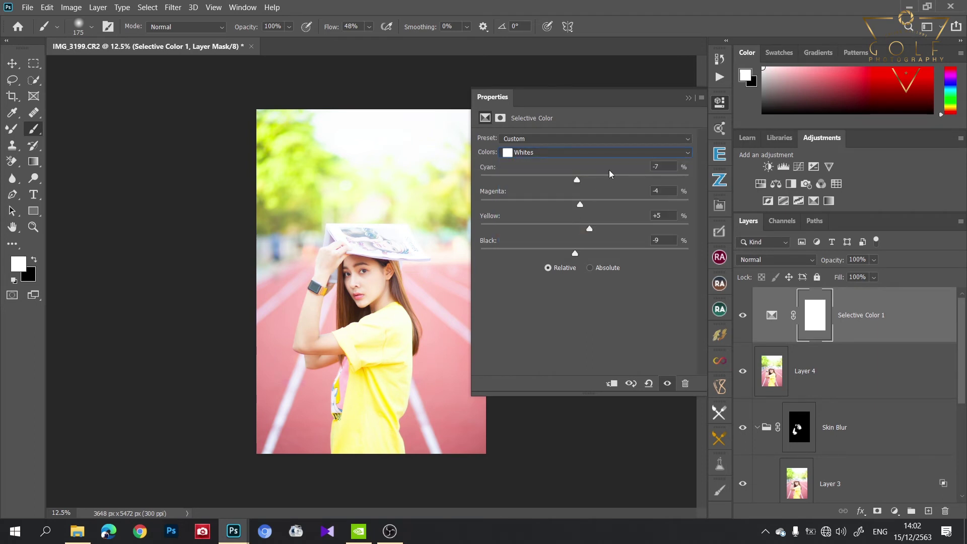
left_click(689, 97)
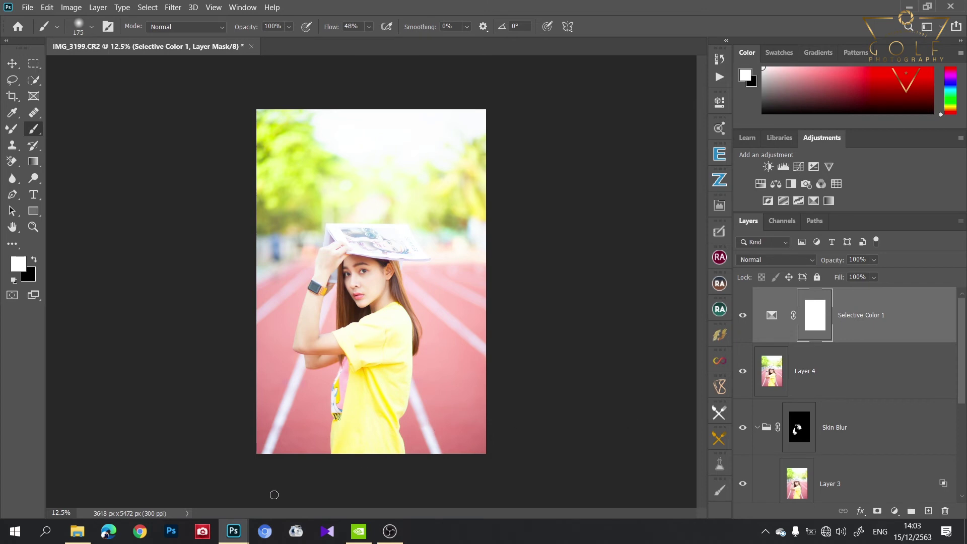
mouse_move(233, 531)
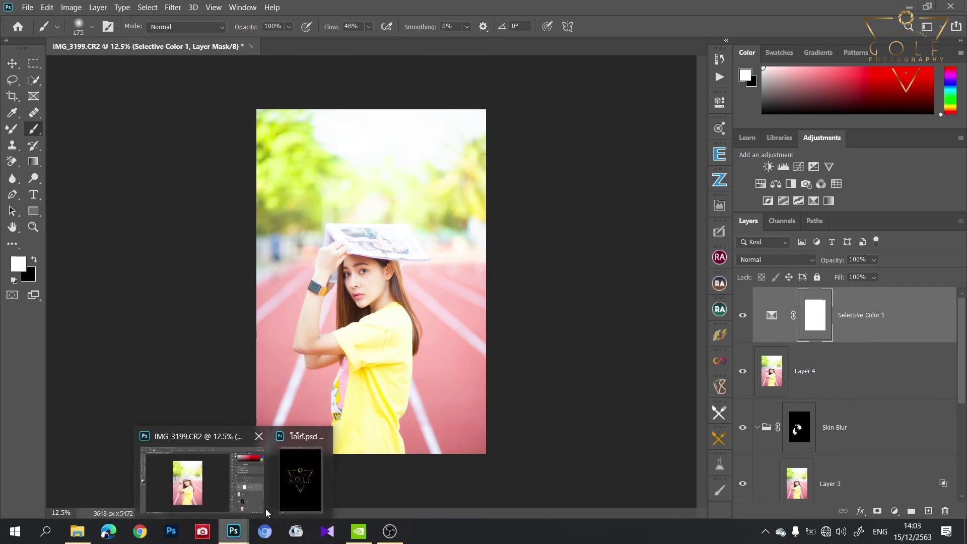
Step: Copy the GOLF PHOTOGRAPHY logo layer from the logo document onto the portrait
left_click(286, 495)
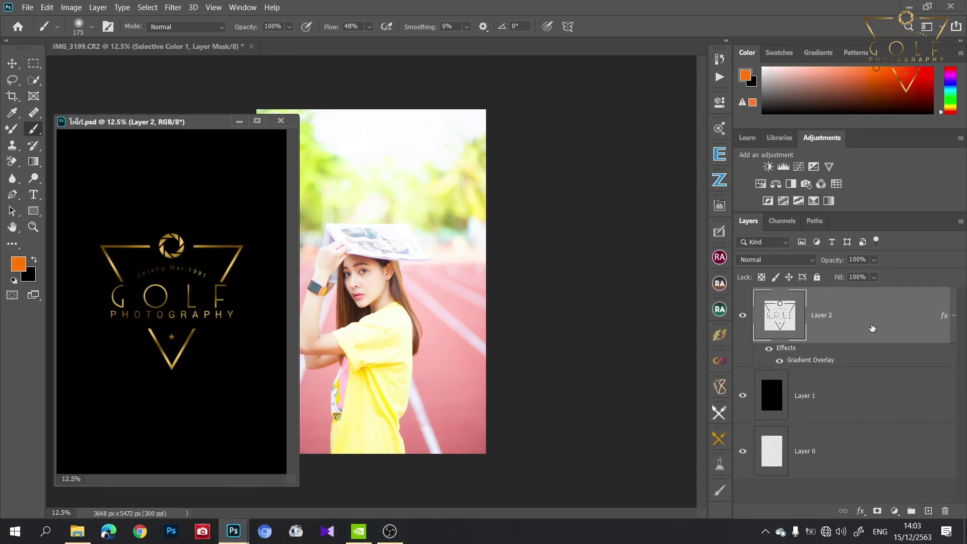
mouse_move(871, 324)
left_mouse_down()
mouse_move(501, 183)
mouse_move(483, 186)
left_mouse_up()
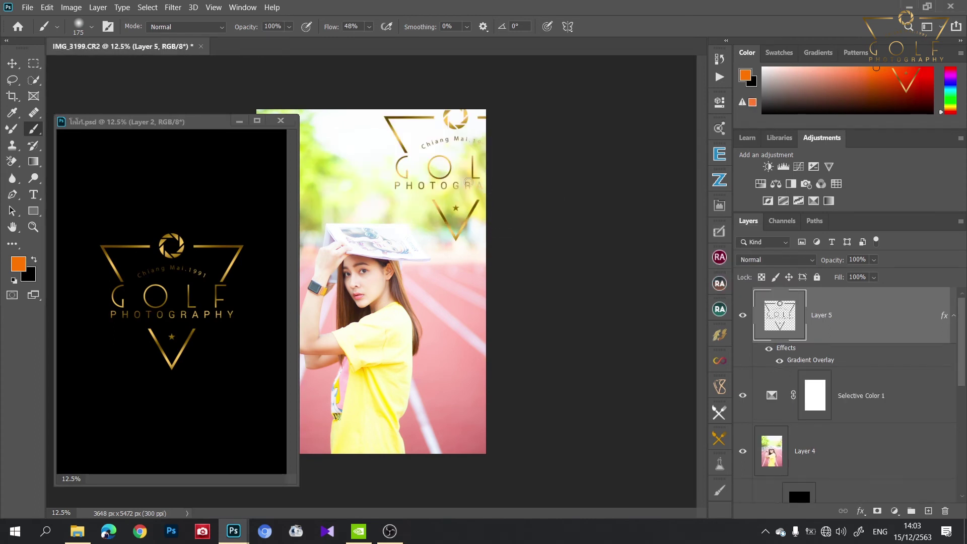
left_click(238, 121)
Step: Scale the logo to about 25% in the top-right corner and stamp all visible layers into a new layer
key("ctrl+t")
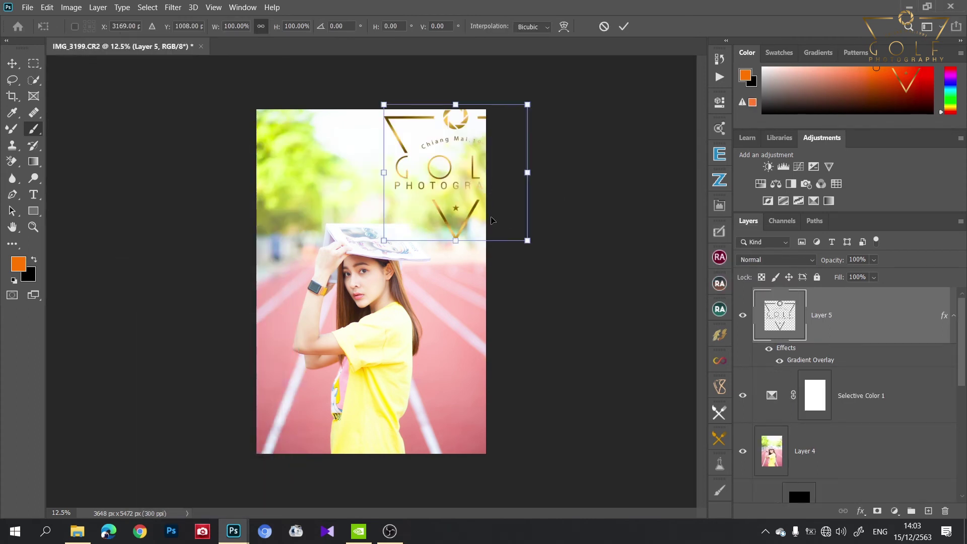
mouse_move(533, 241)
left_mouse_down()
mouse_move(471, 190)
mouse_move(469, 129)
left_mouse_up()
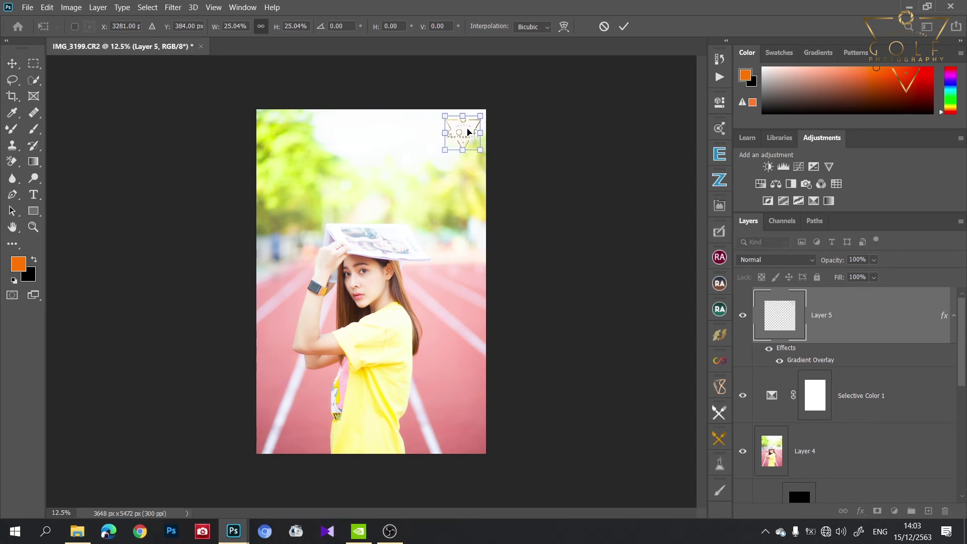
key("Return")
key("b")
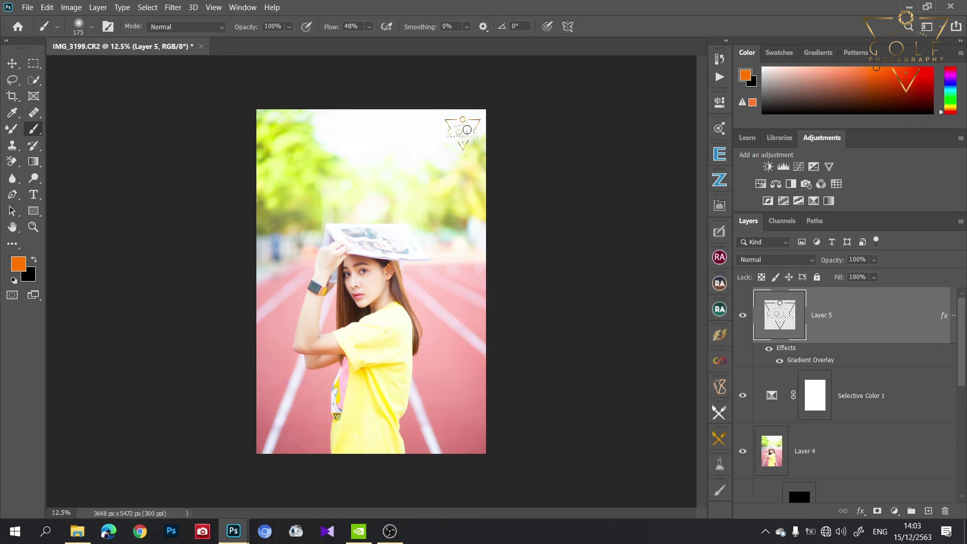
key("ctrl+shift+alt+e")
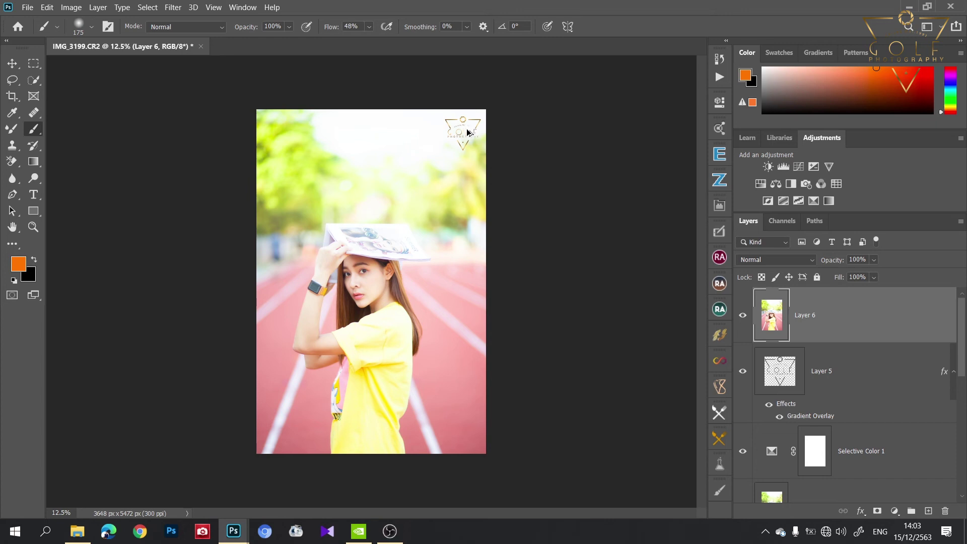
key("ctrl+alt+i")
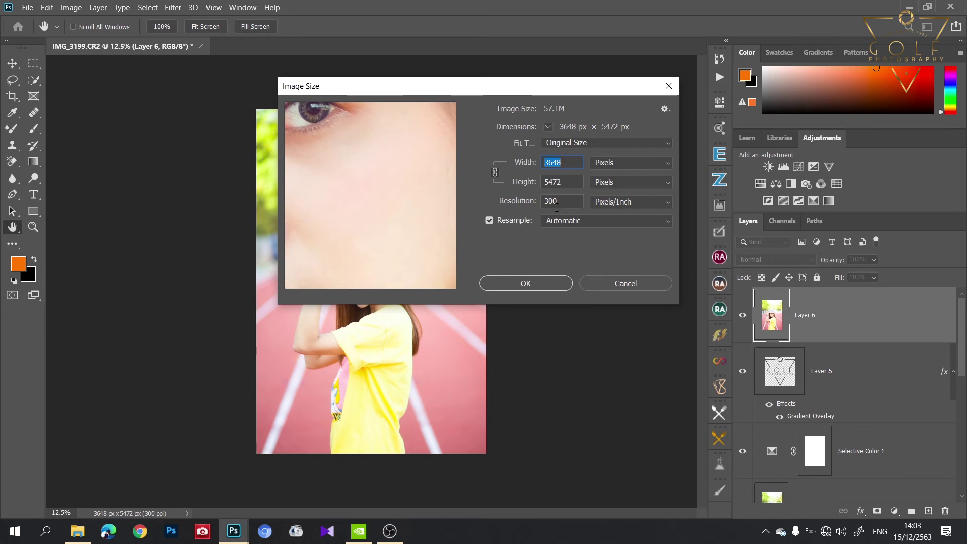
Step: Set resolution to 350 ppi and height to 1920 px, giving a 1280 px width, and apply
left_click_drag(548, 94, 554, 101)
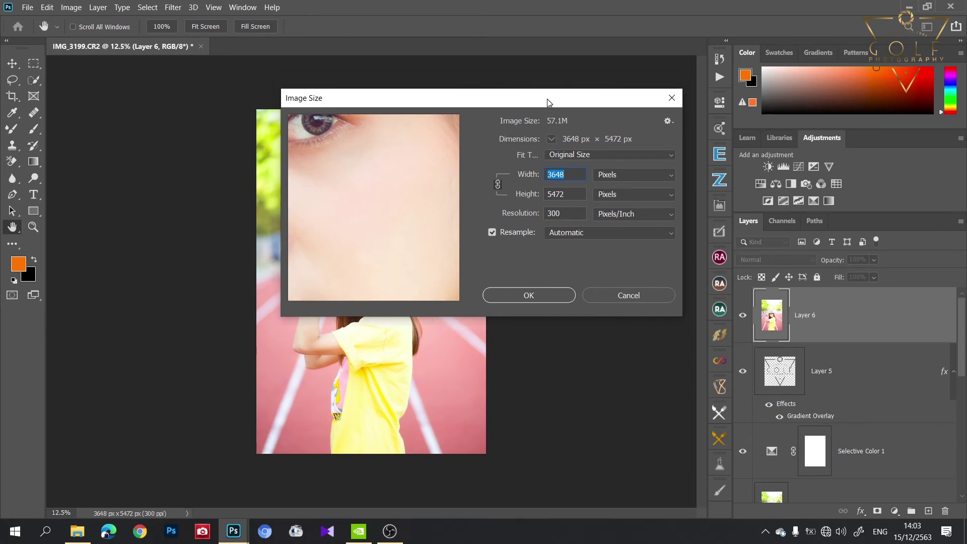
double_click(578, 214)
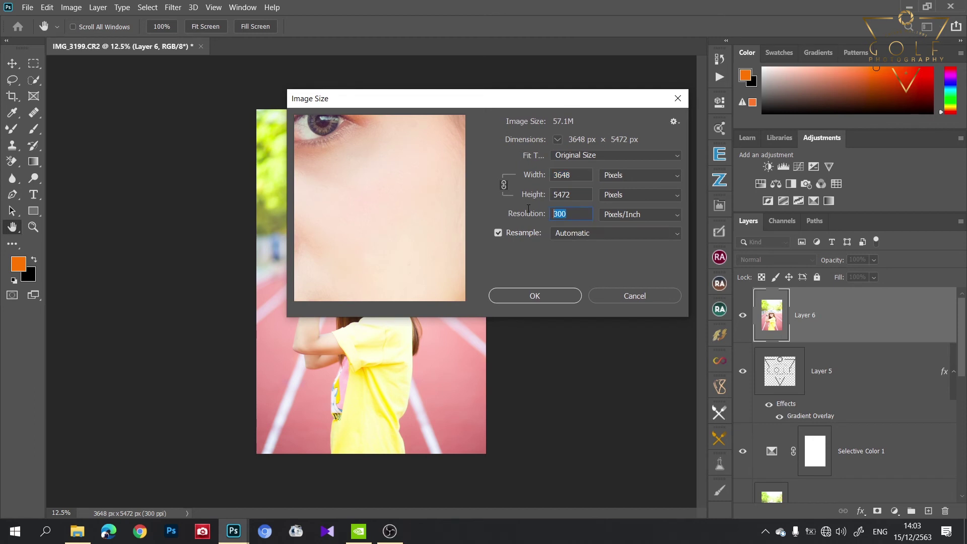
type("350")
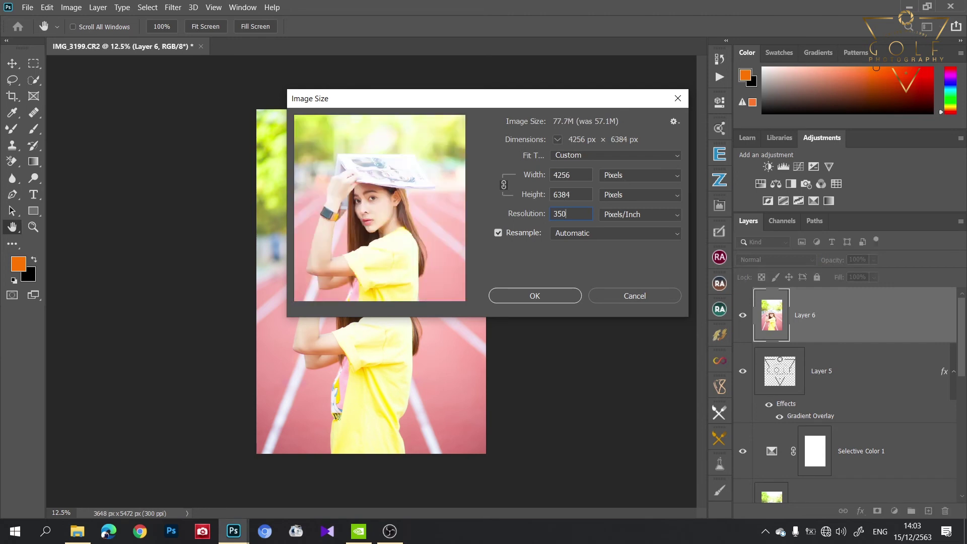
double_click(576, 195)
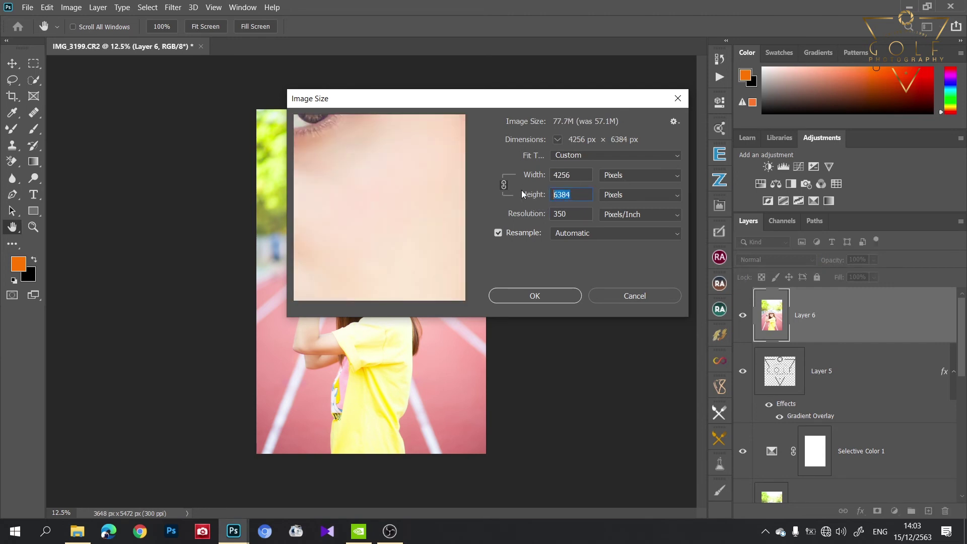
type("1920")
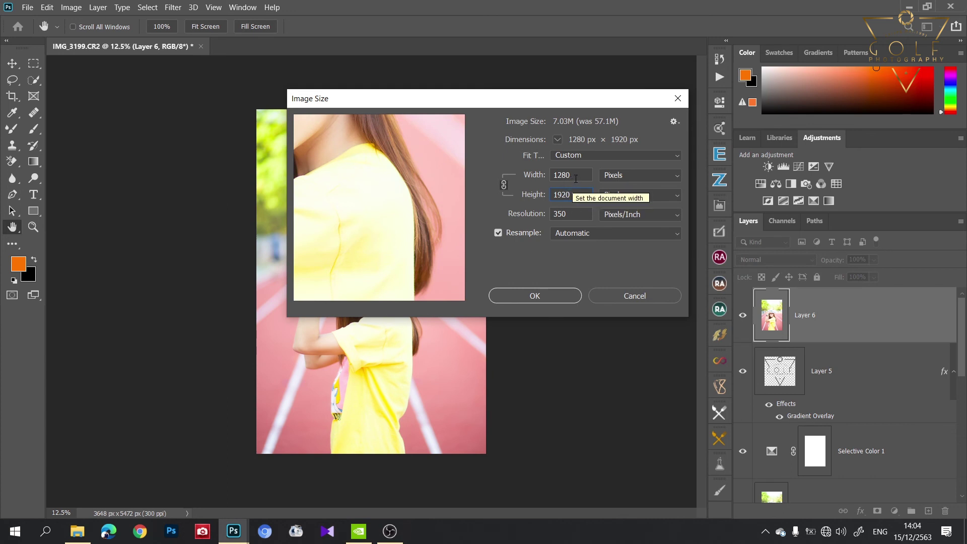
double_click(558, 182)
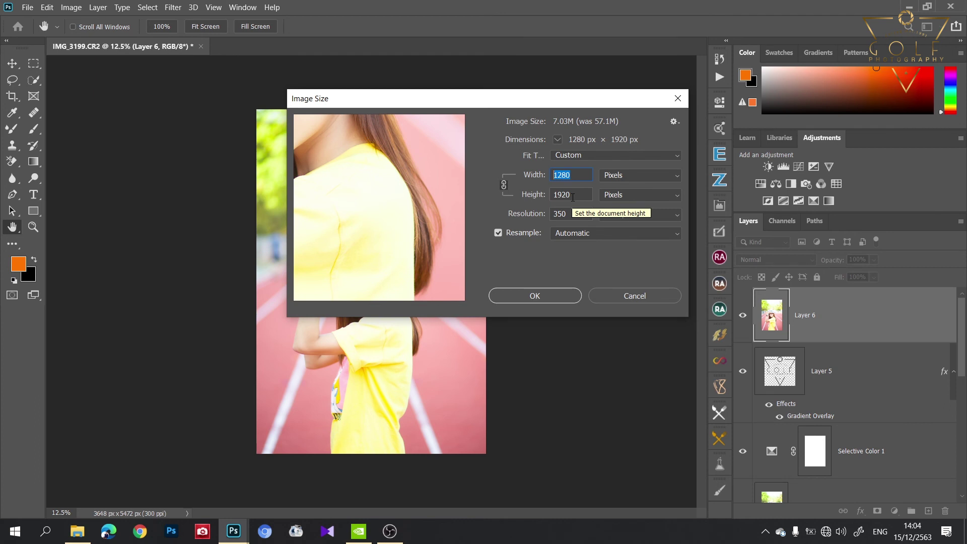
left_click(541, 296)
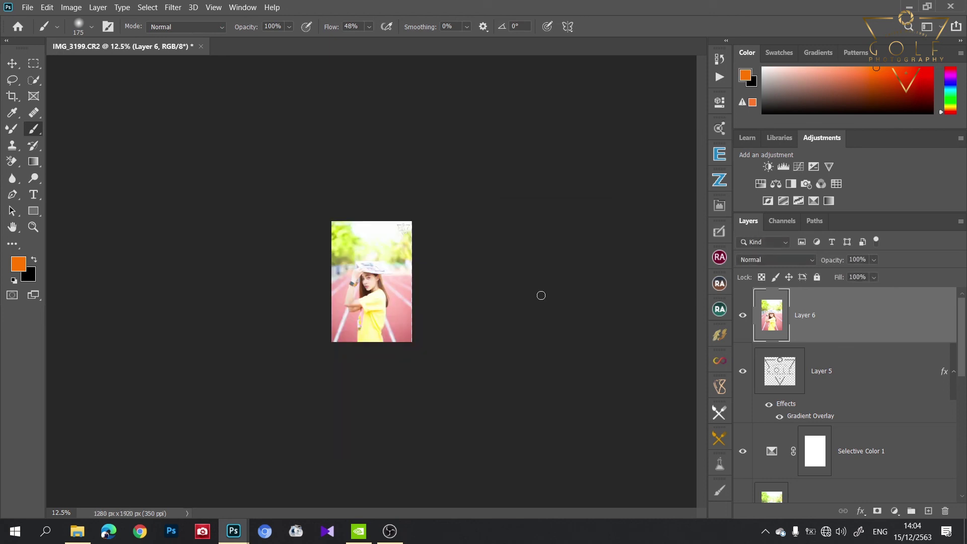
left_click_drag(377, 264, 415, 333)
scroll(426, 356, "down", 1)
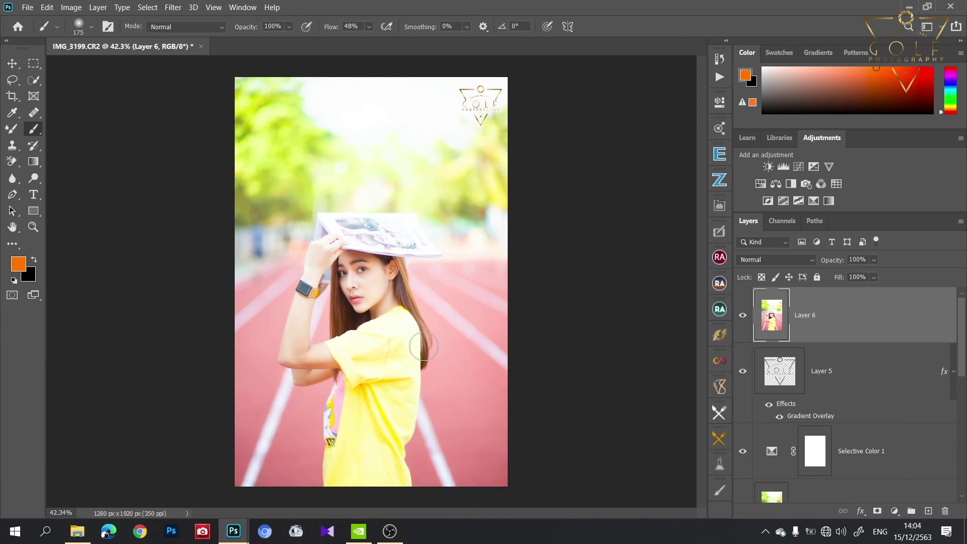